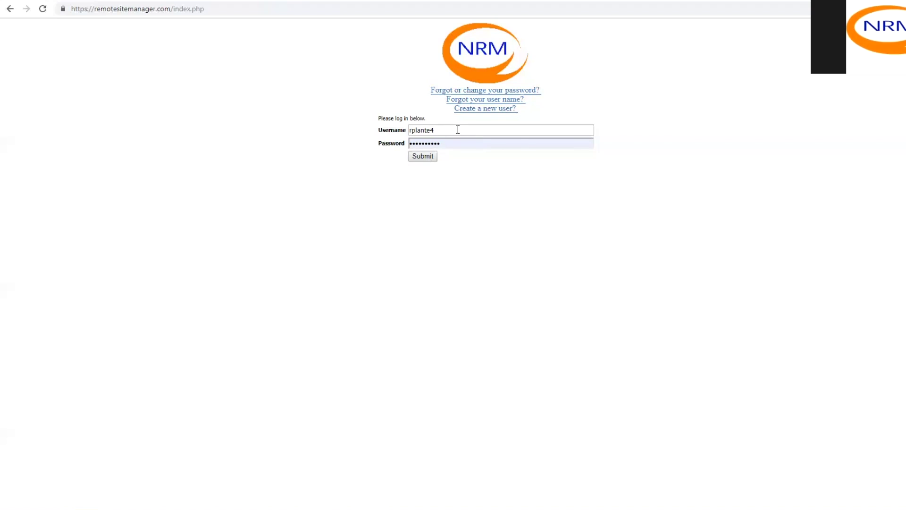
# Log in with the pre-filled credentials, open the Alberts Charlotte Gateway 1 site's alarm definitions and expand device DN10.
pyautogui.click(423, 156)
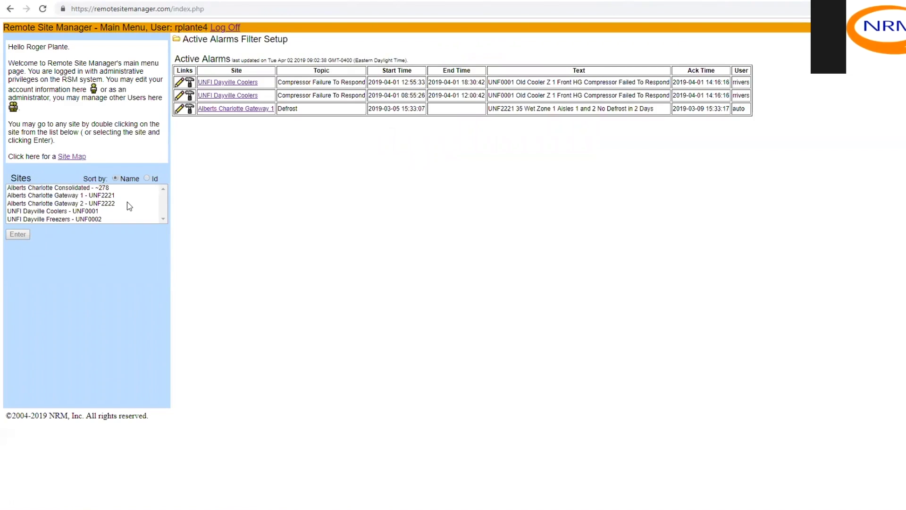
pyautogui.doubleClick(65, 195)
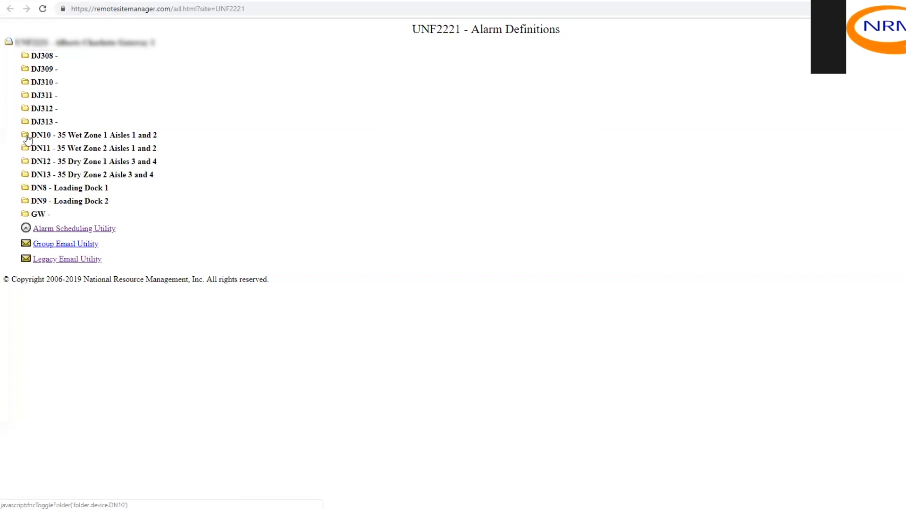
pyautogui.click(26, 136)
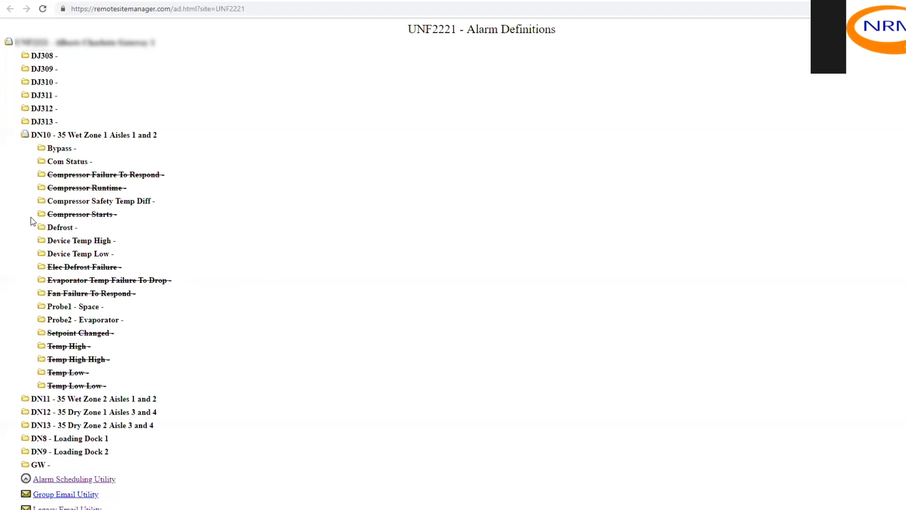
# Enable DN10's Compressor Failure To Respond alarm by removing its inhibit setting, and edit its delay start time.
pyautogui.click(42, 176)
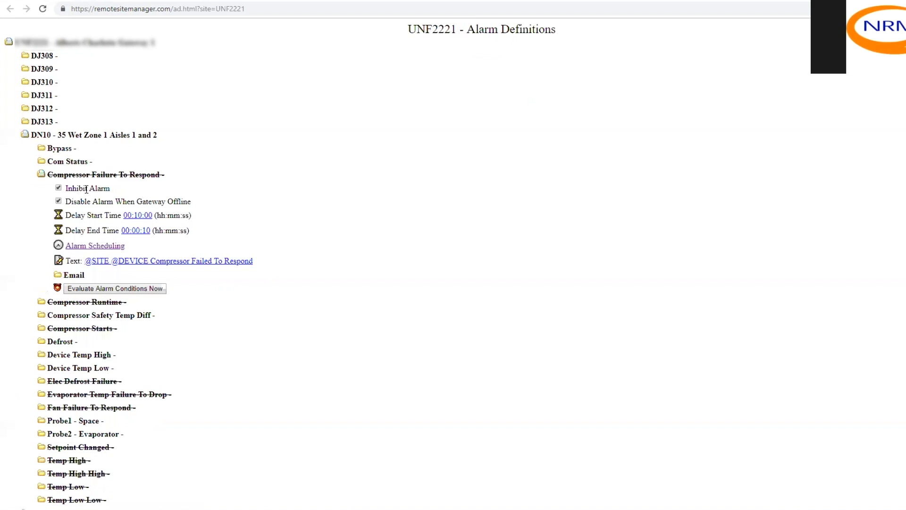
pyautogui.click(59, 189)
pyautogui.click(136, 214)
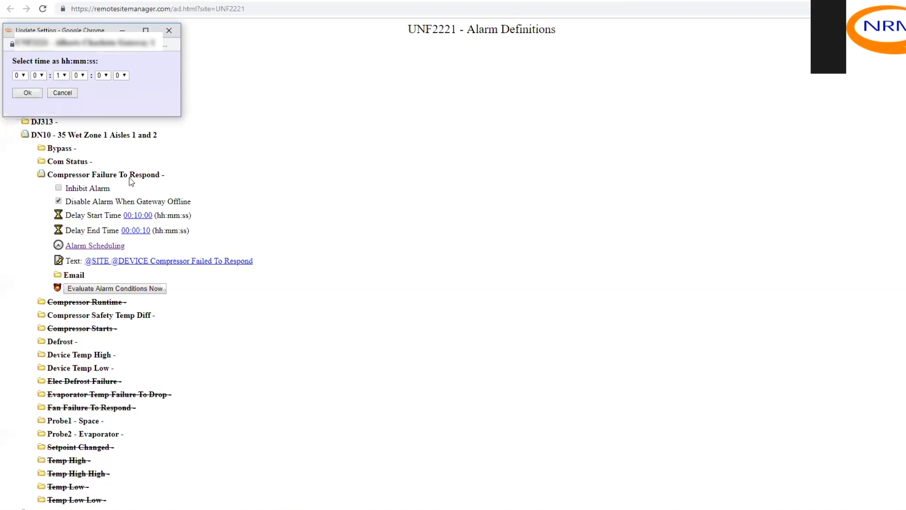
pyautogui.click(63, 76)
pyautogui.click(64, 94)
pyautogui.click(27, 94)
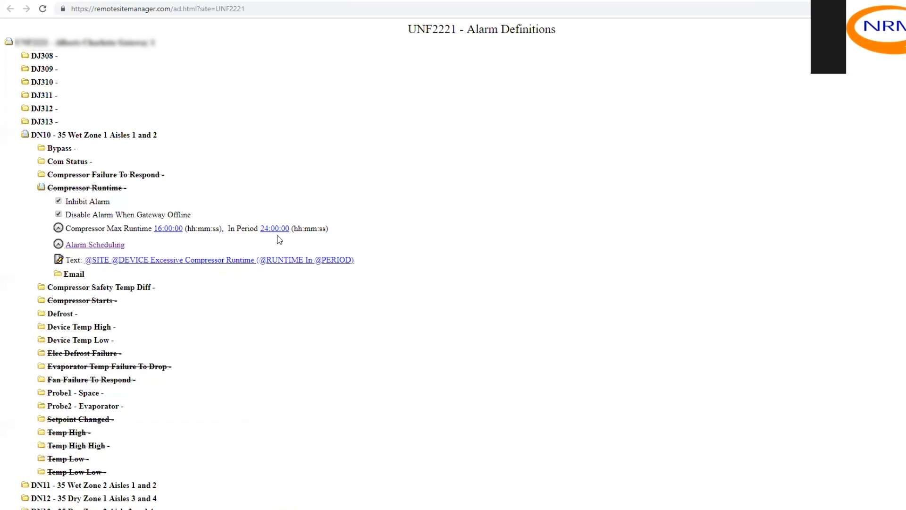
# Examine the settings of DN10's Compressor Runtime, Compressor Starts and Elec Defrost Failure alarms.
pyautogui.click(169, 228)
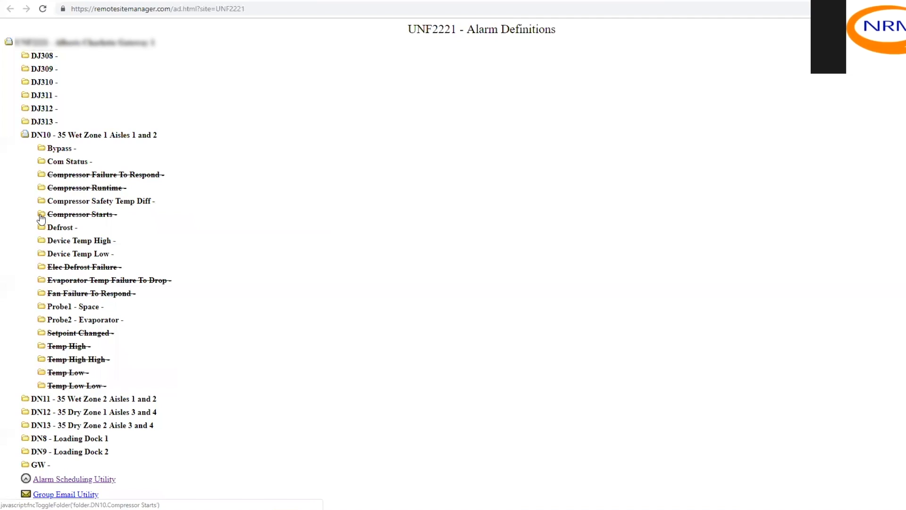
pyautogui.click(41, 216)
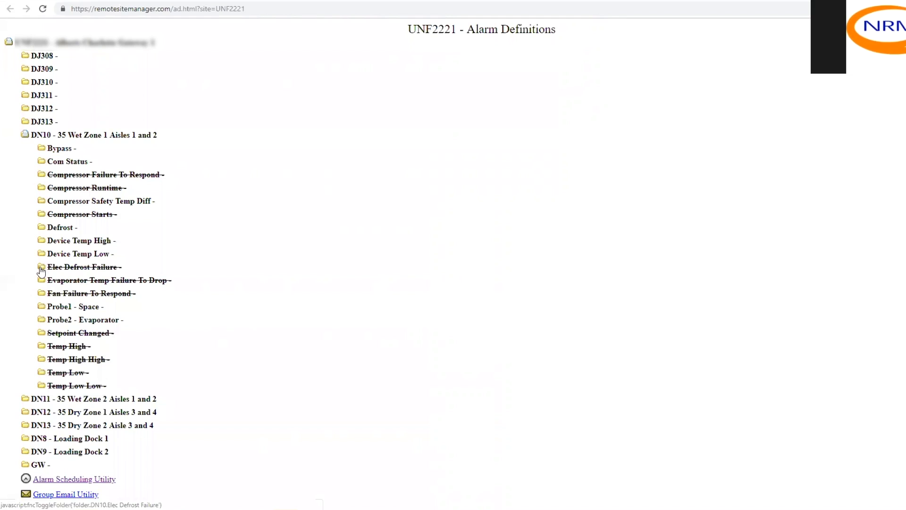
pyautogui.click(42, 268)
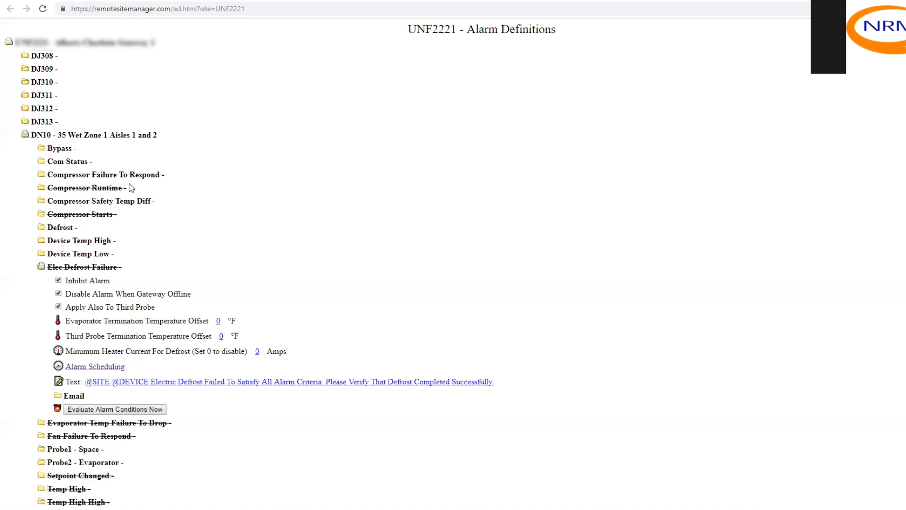
# Check the defrost termination temperature in the workday defrost settings of 35 Dry Zone 1 Aisles 3 and 4.
pyautogui.click(70, 1)
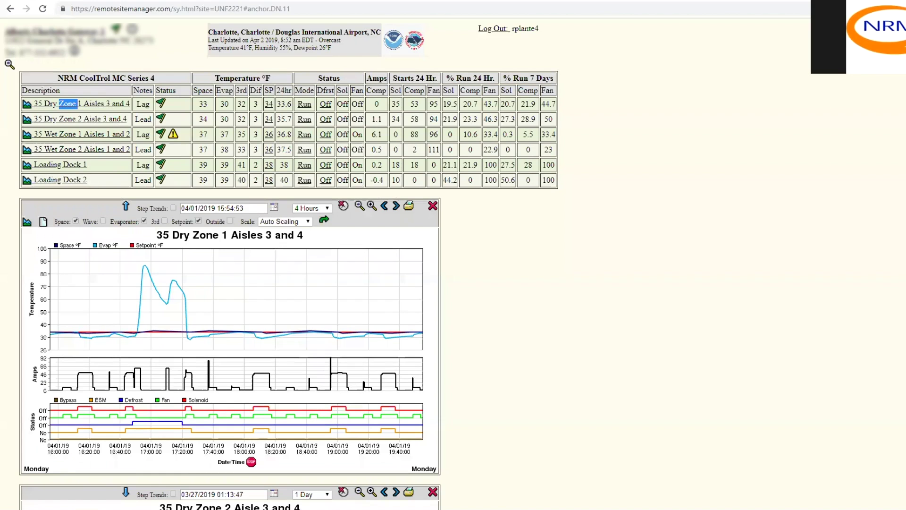
pyautogui.click(95, 108)
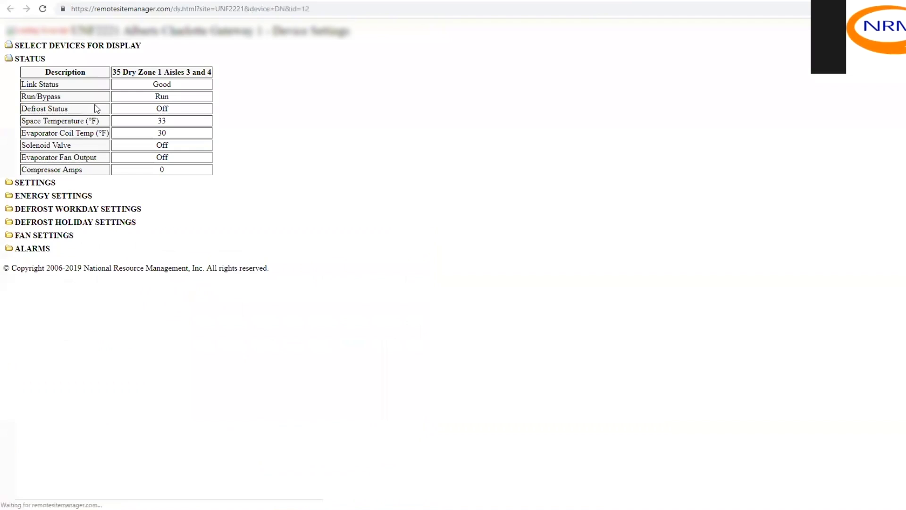
pyautogui.click(10, 211)
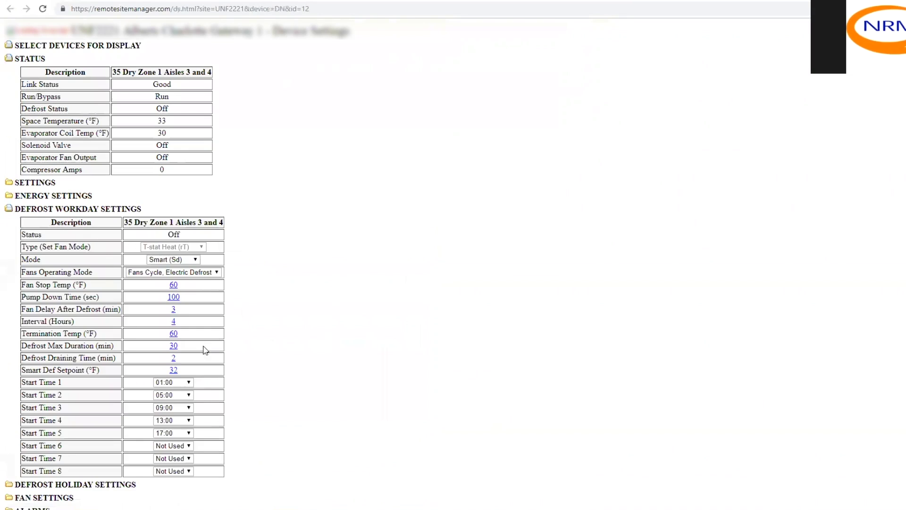
pyautogui.moveTo(212, 336)
pyautogui.moveTo(180, 336)
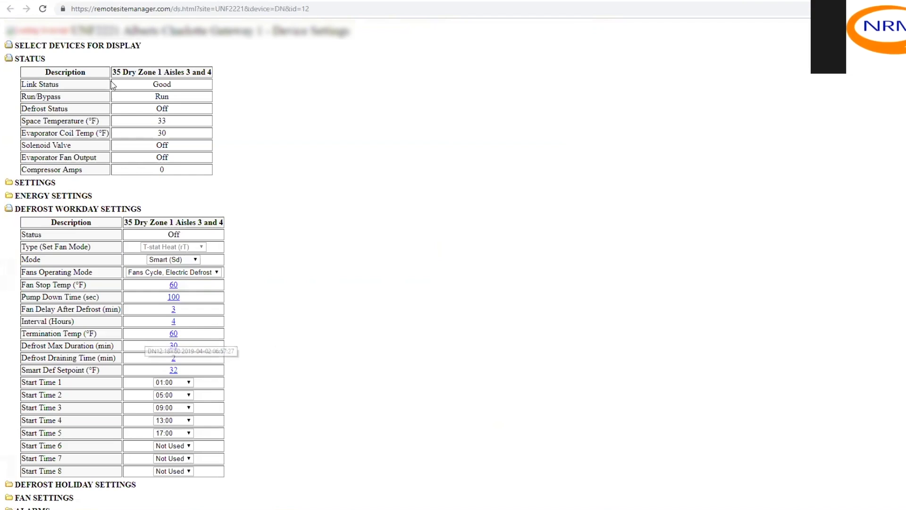
pyautogui.hotkey('alt', 'Left')
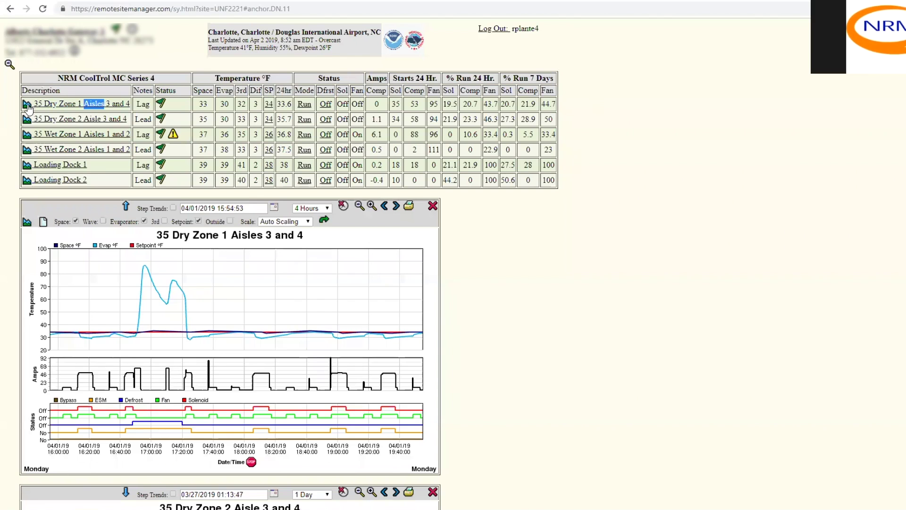
# Examine the trend graph of 35 Dry Zone 1 Aisles 3 and 4, tracing the evaporator temperature from defrost start to its peak.
pyautogui.click(27, 105)
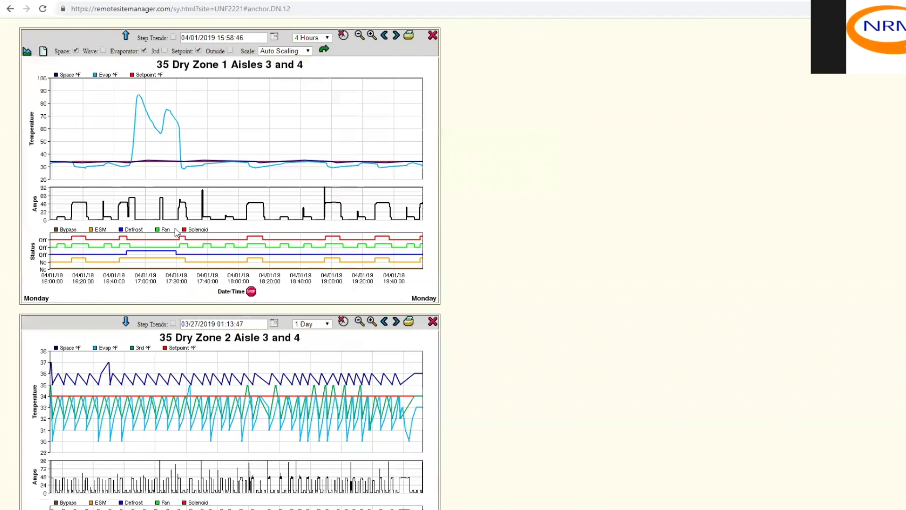
pyautogui.scroll(1, 176, 231)
pyautogui.moveTo(140, 306)
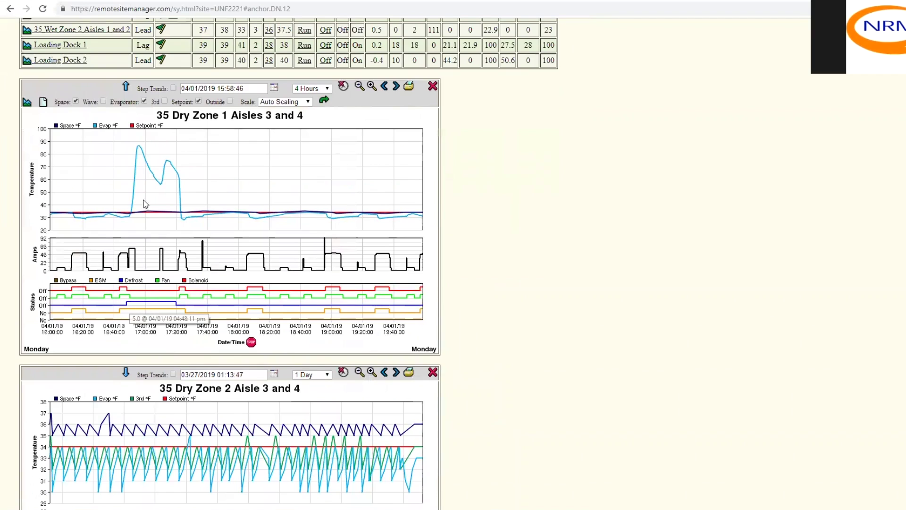
pyautogui.moveTo(136, 176)
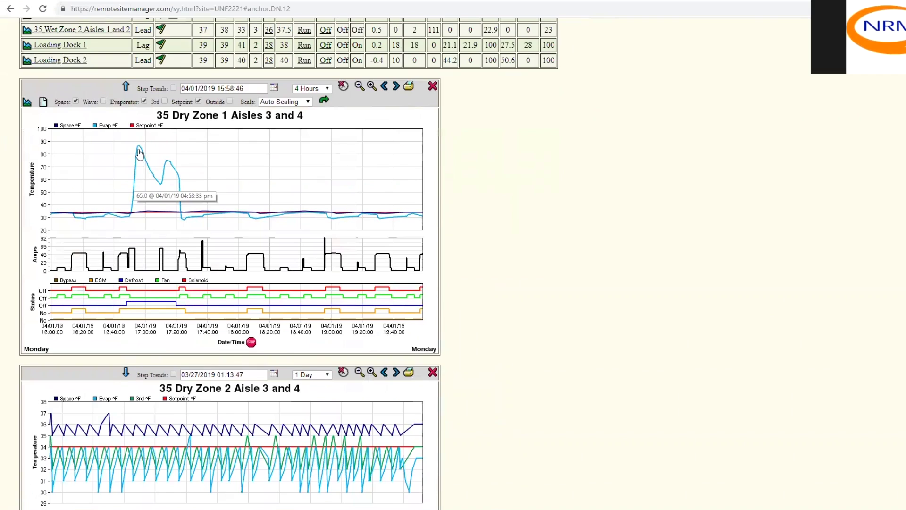
pyautogui.moveTo(140, 154)
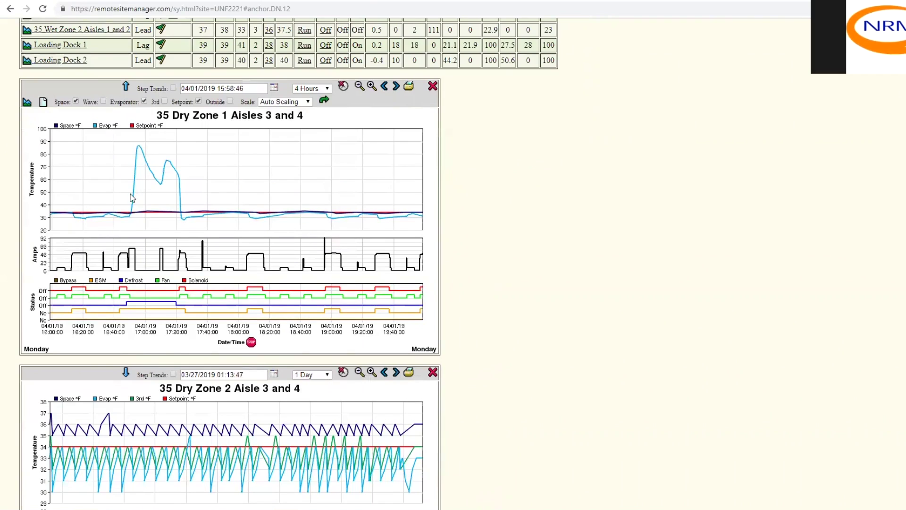
pyautogui.moveTo(133, 197)
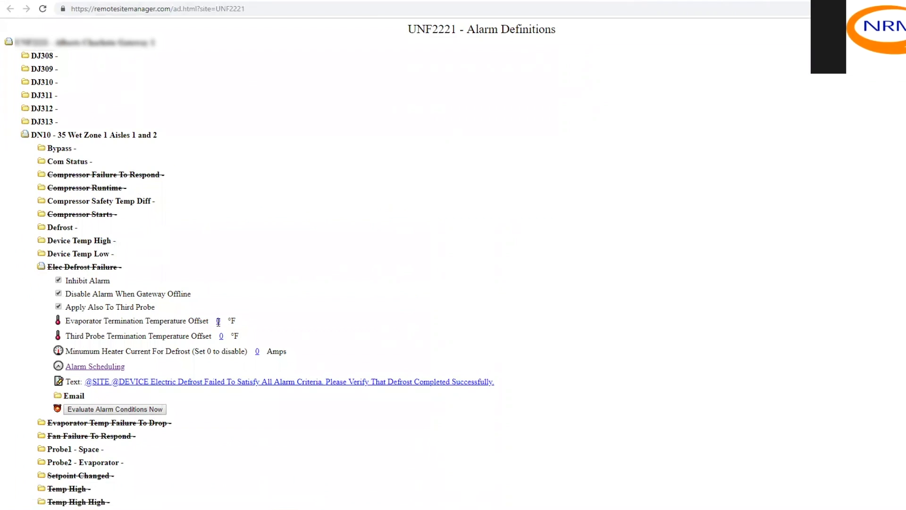
# Set the evaporator termination temperature offset of DN10's Elec Defrost Failure alarm to -5 °F.
pyautogui.click(218, 321)
pyautogui.write('-5')
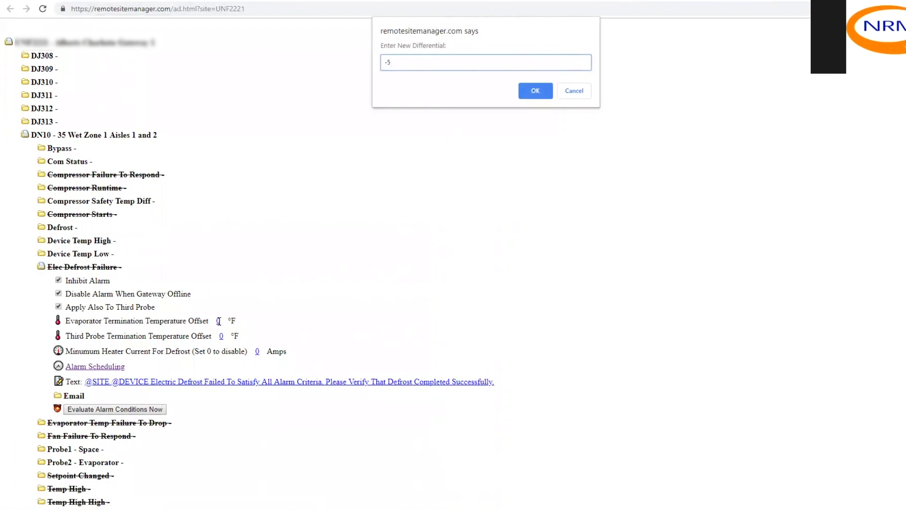
pyautogui.press('Return')
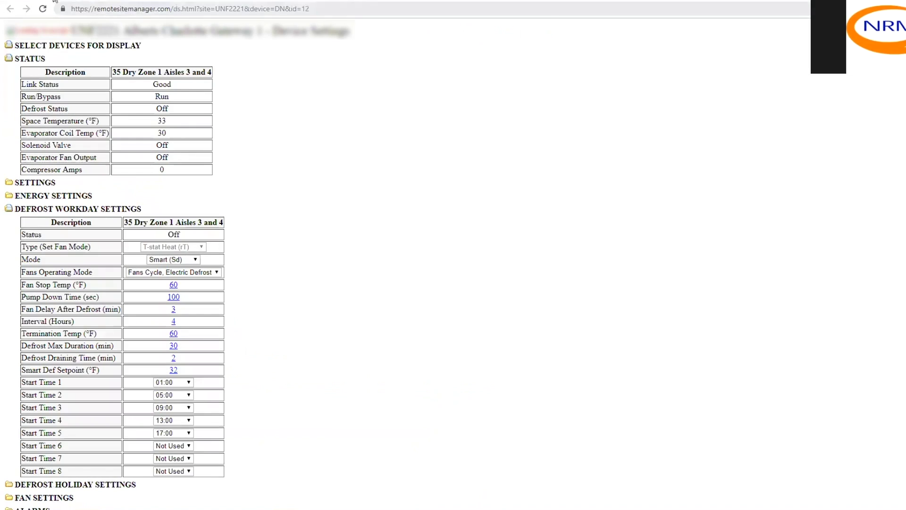
# Inspect the evaporator temperature dip and initial rise during defrost on the 35 Dry Zone 1 trend, and return to the alarm definitions.
pyautogui.click(54, 0)
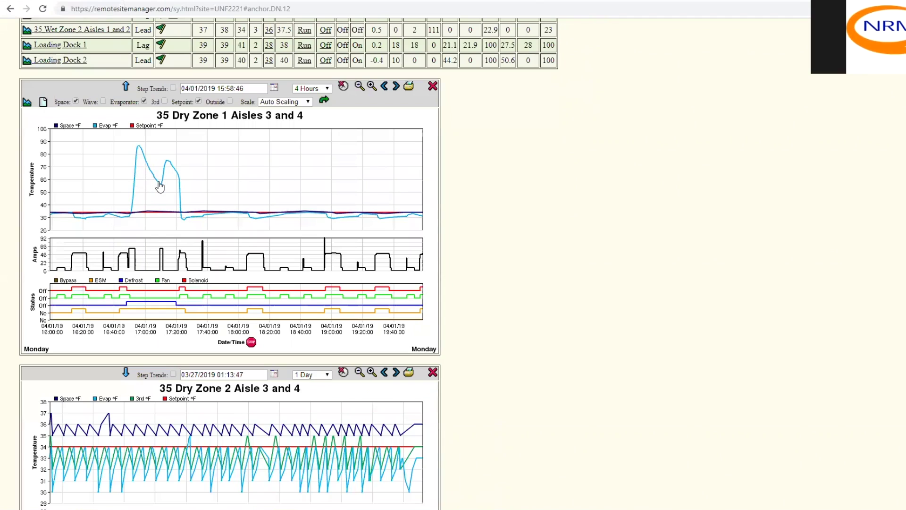
pyautogui.moveTo(161, 187)
pyautogui.moveTo(134, 217)
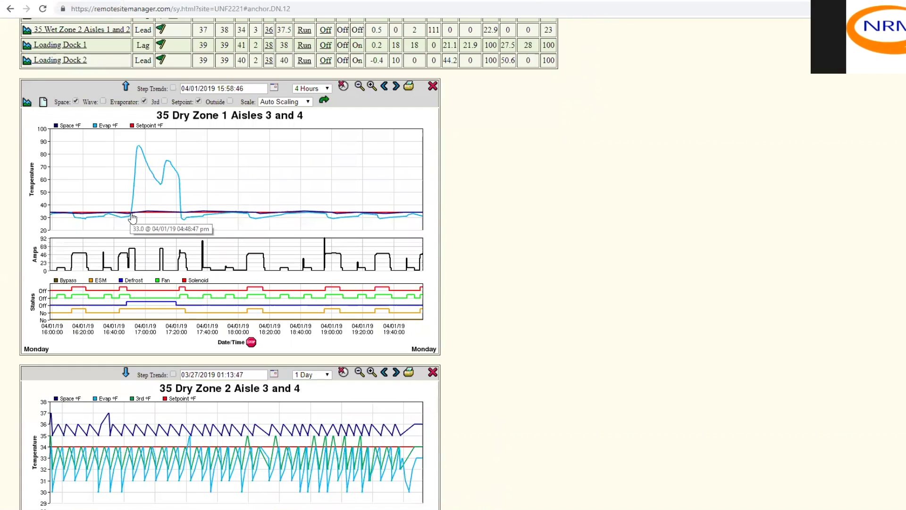
pyautogui.moveTo(138, 163)
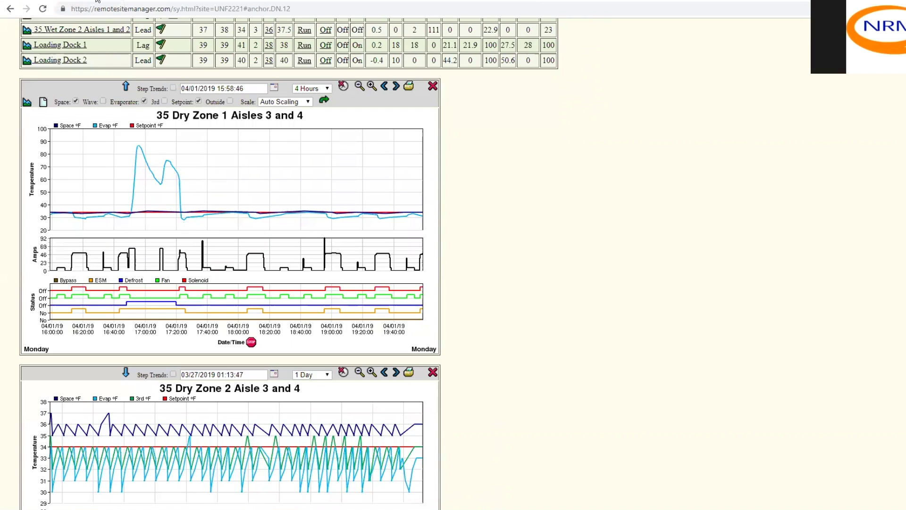
pyautogui.hotkey('alt', 'Left')
pyautogui.hotkey('alt', 'Left')
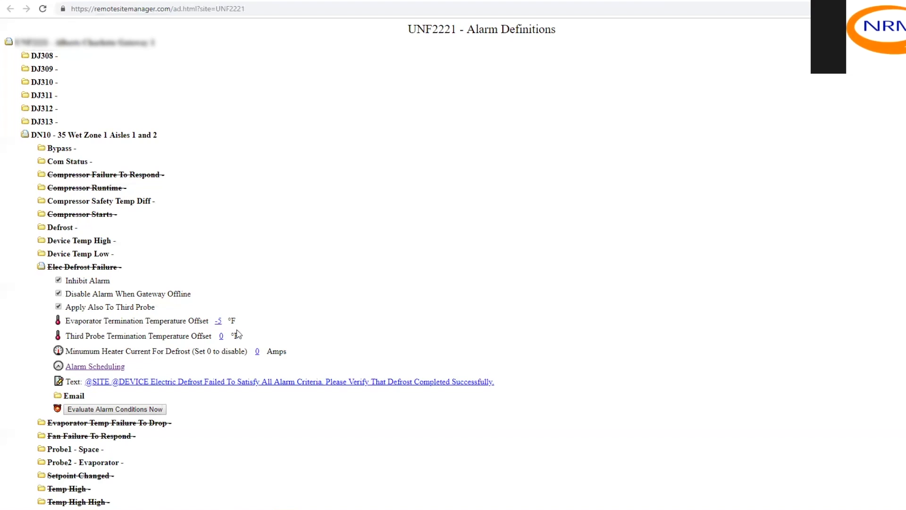
# Compare the defrost status with the current draw at defrost start on the 35 Dry Zone 1 Aisles 3 and 4 trend.
pyautogui.hotkey('ctrl', 'Tab')
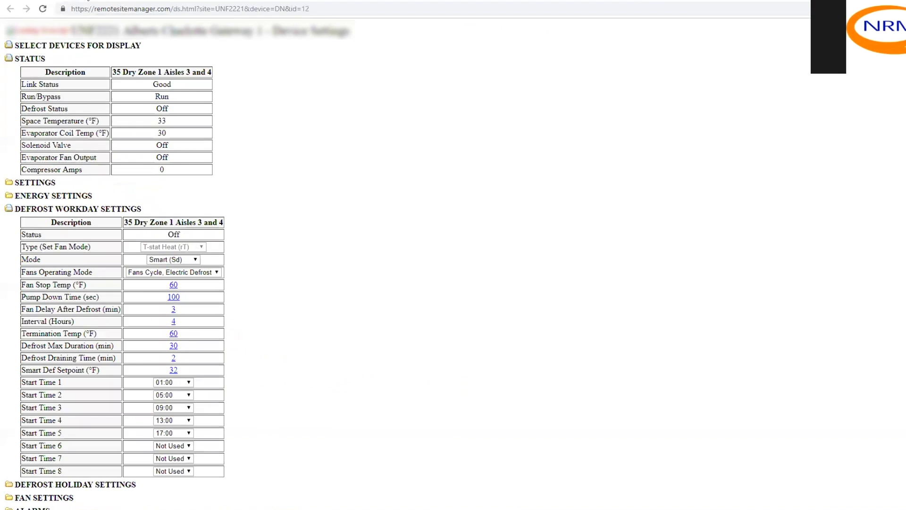
pyautogui.hotkey('ctrl', 'Tab')
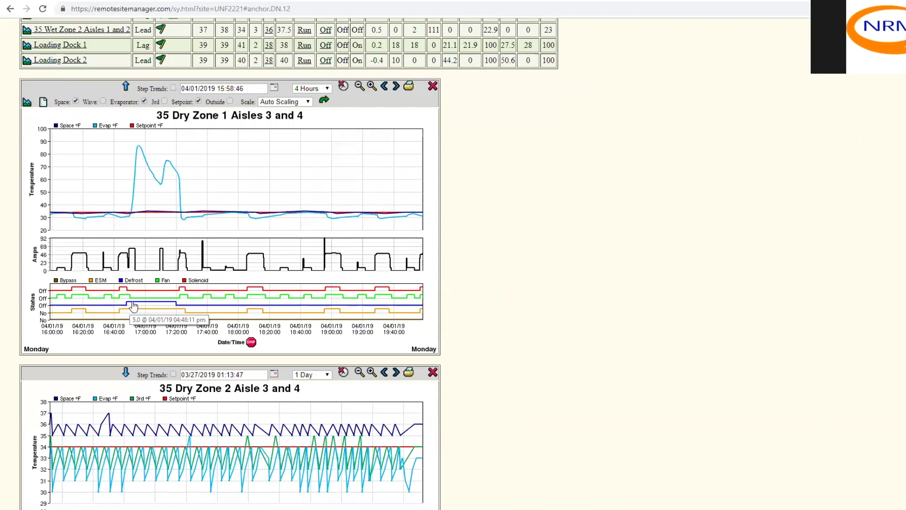
pyautogui.moveTo(132, 253)
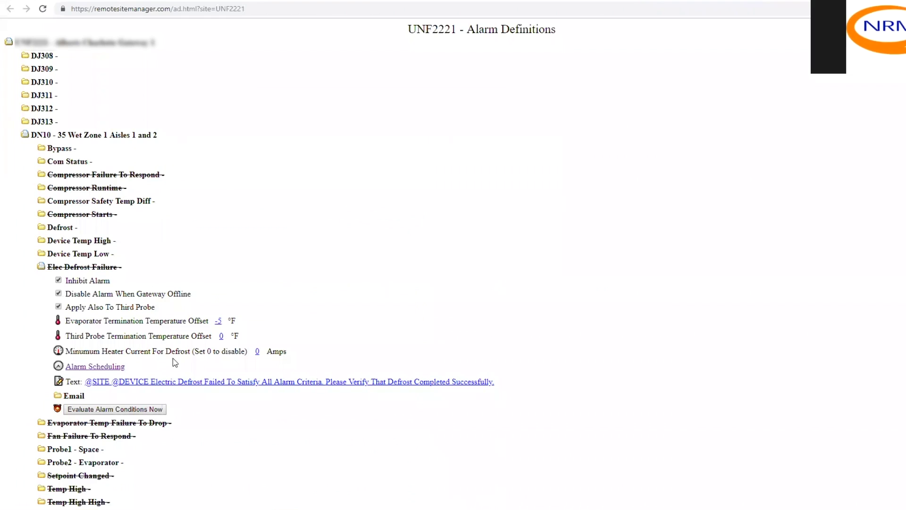
# Set the minimum heater current for defrost in DN10's Elec Defrost Failure alarm to 60 amps.
pyautogui.click(257, 352)
pyautogui.write('60')
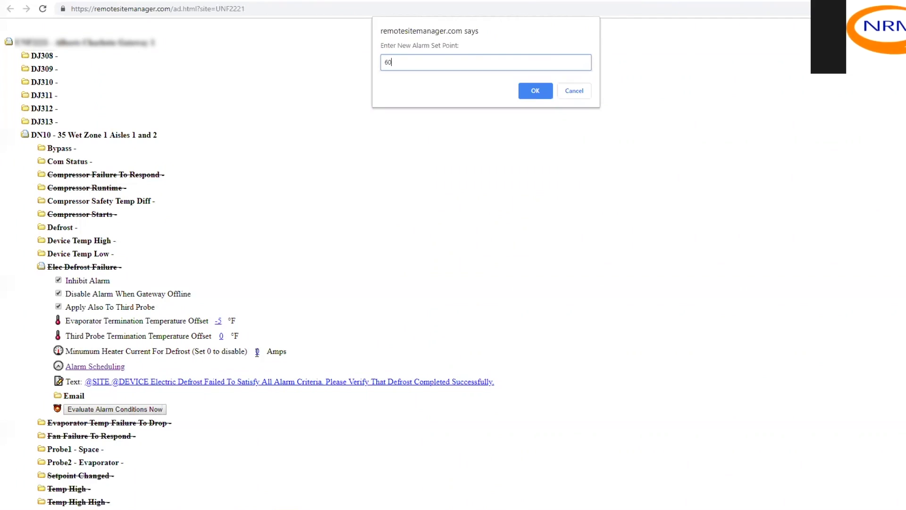
pyautogui.press('Return')
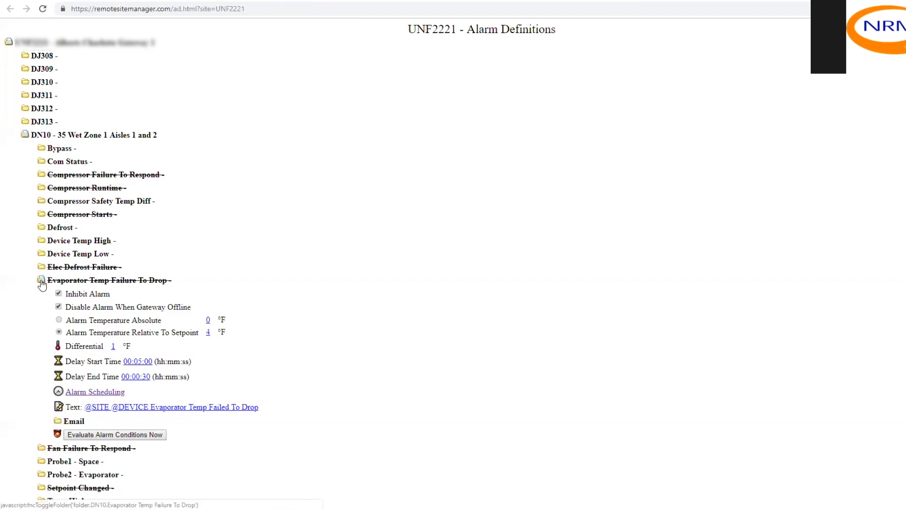
# Inspect the setpoint-relative temperature of DN10's Evaporator Temp Failure To Drop alarm and expand the Fan Failure To Respond settings.
pyautogui.click(208, 332)
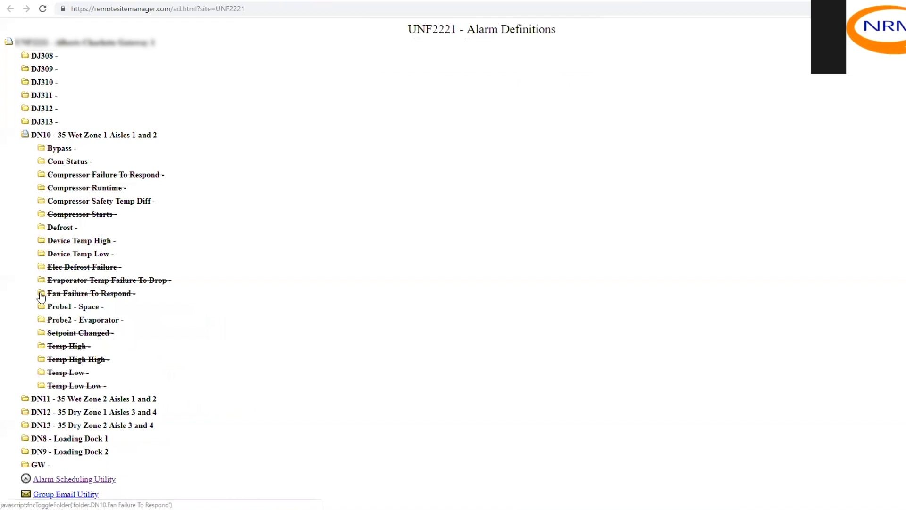
pyautogui.click(41, 294)
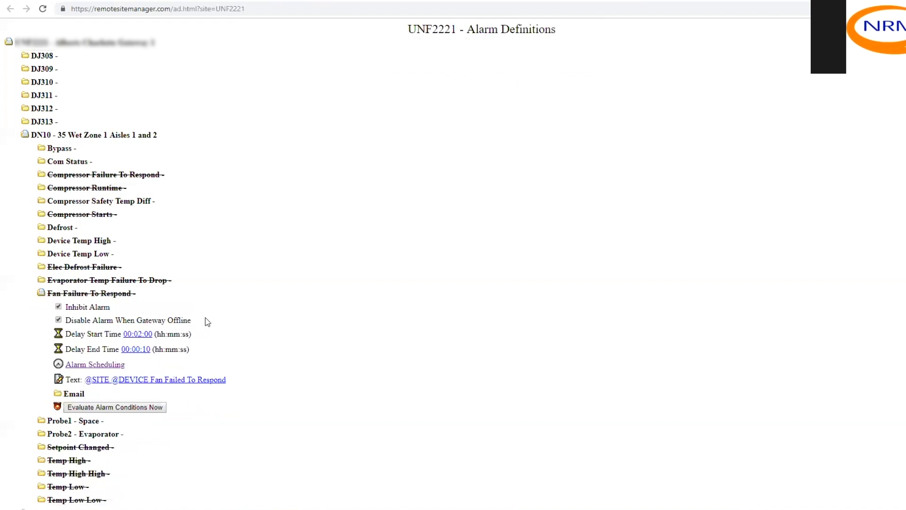